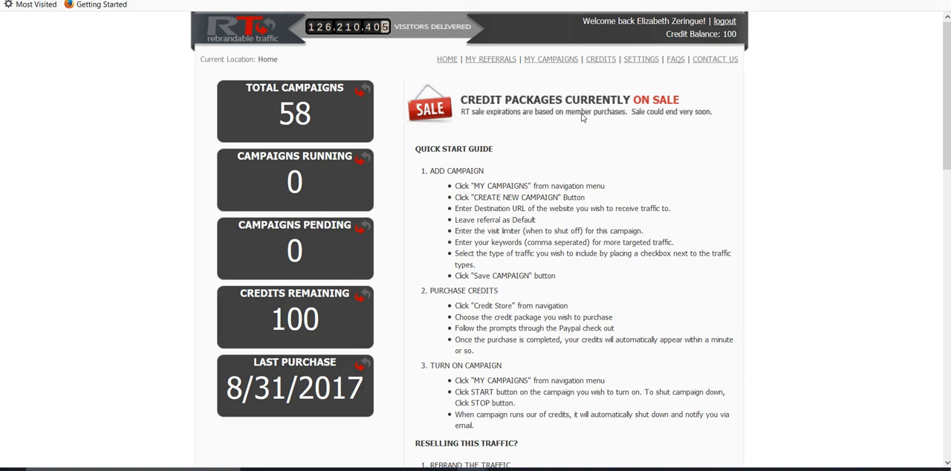
# Review the purchasing instructions and the credit packages with their prices on the credits page
pyautogui.click(591, 128)
pyautogui.click(602, 59)
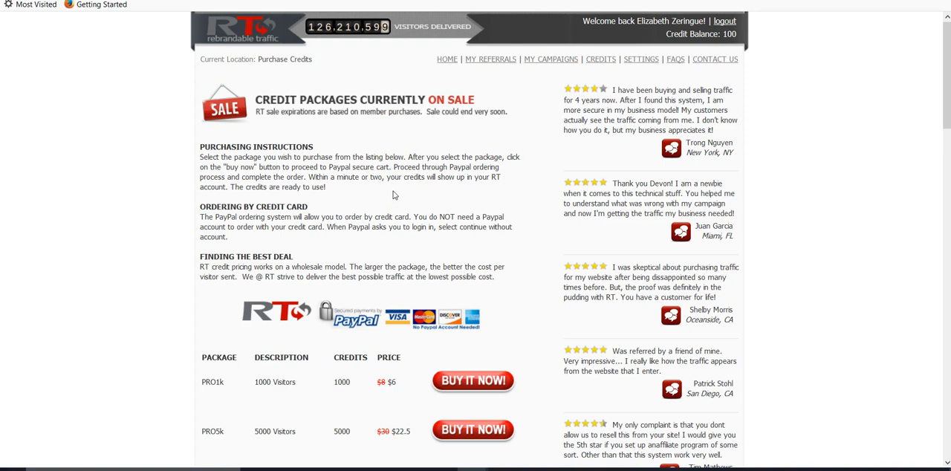
pyautogui.scroll(-4, 393, 194)
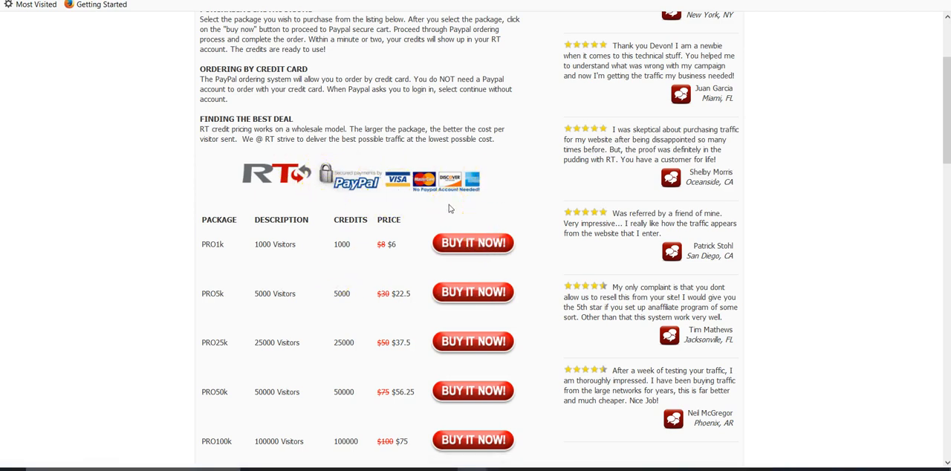
pyautogui.scroll(3, 379, 292)
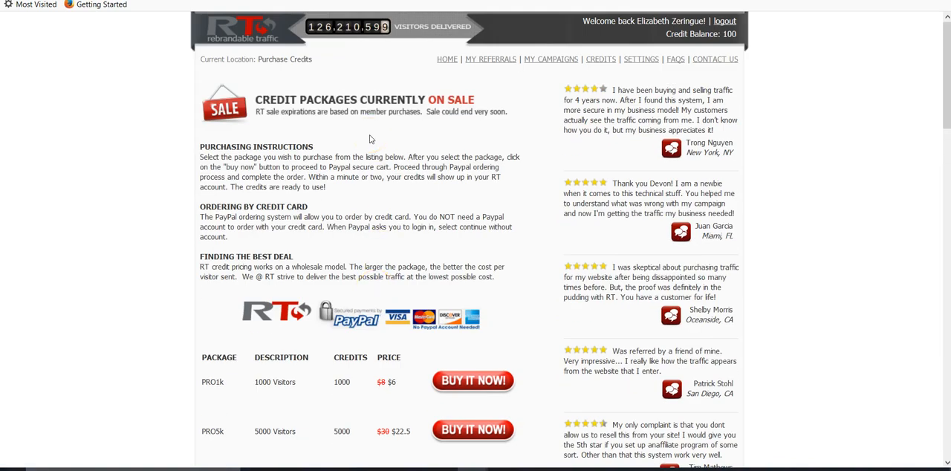
# Create a new campaign and name it "WA Review 2018 Post"
pyautogui.click(550, 59)
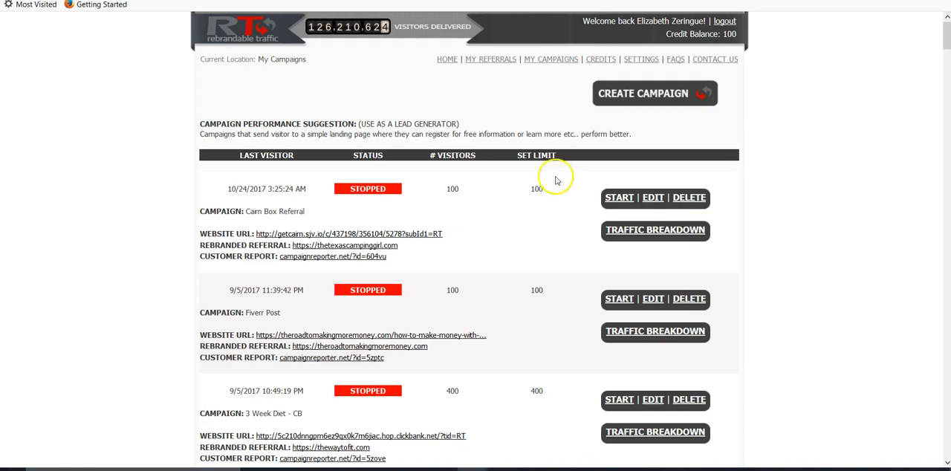
pyautogui.click(661, 98)
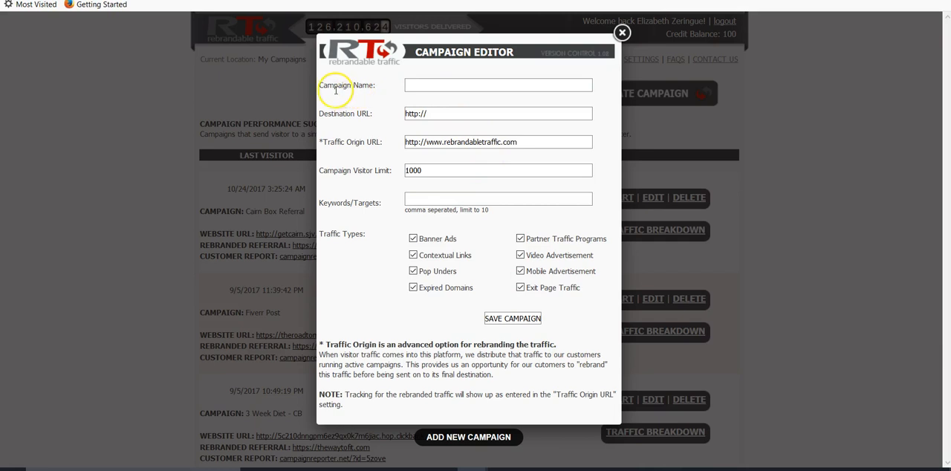
pyautogui.click(417, 86)
pyautogui.write('WA')
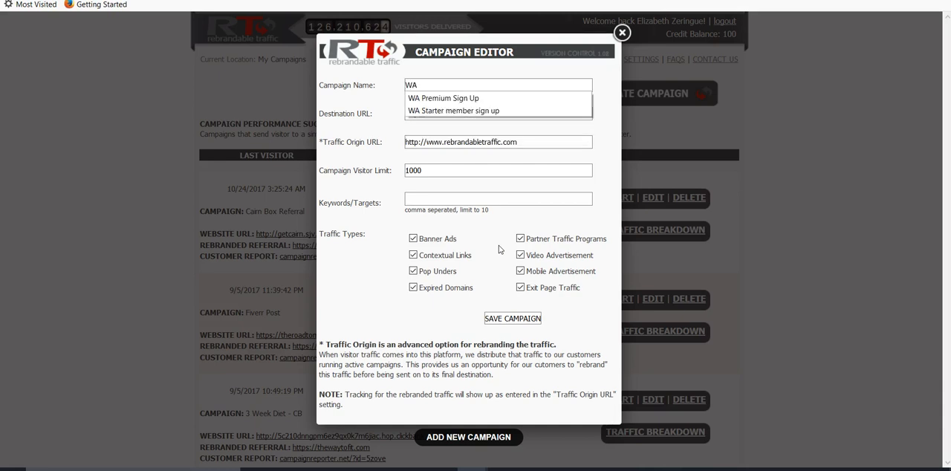
pyautogui.write(' Rev')
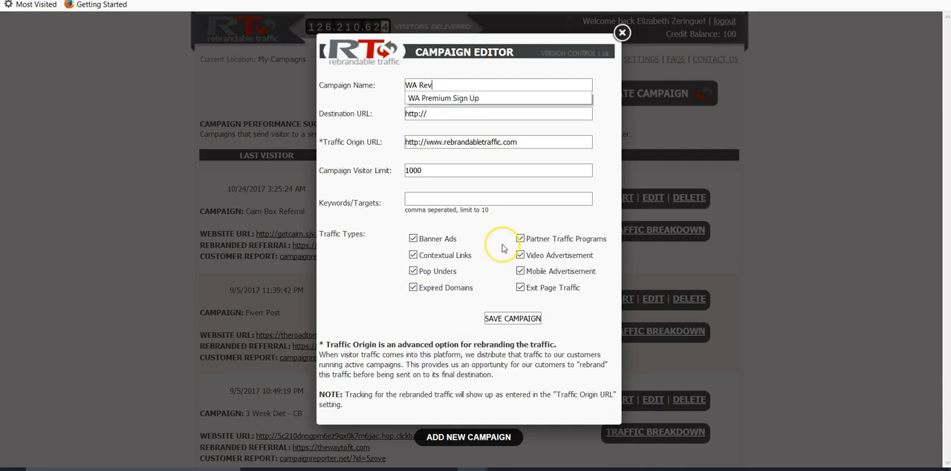
pyautogui.write('iew 20')
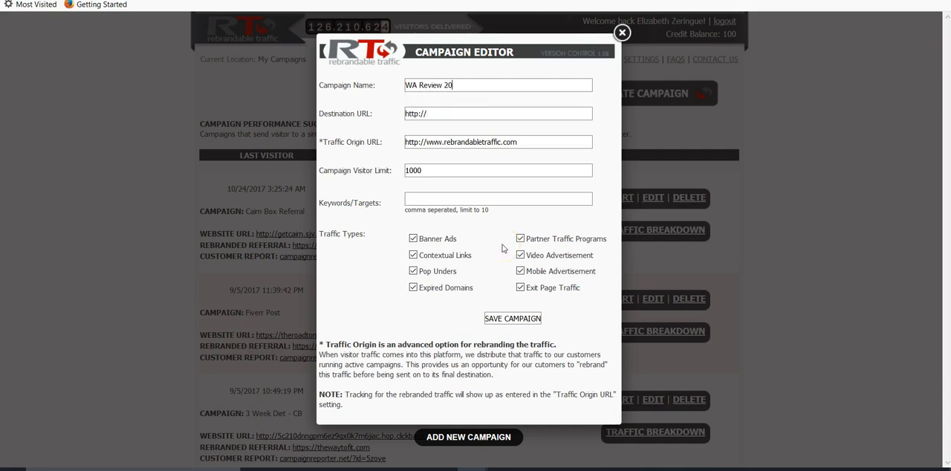
pyautogui.write('18 Post')
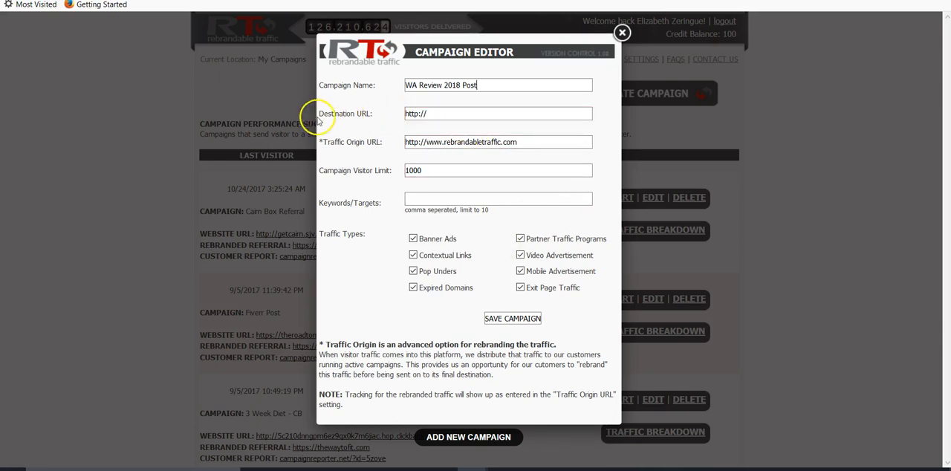
# On The Road To Making More Money site, open the post "My Wealthy Affiliate Review for 2018 – Now Even Better!" and copy its web address
pyautogui.click(439, 119)
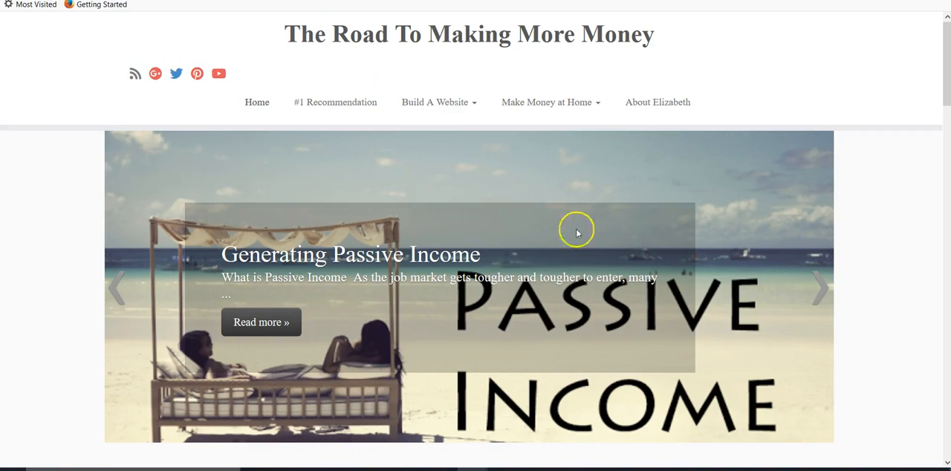
pyautogui.scroll(-3, 276, 290)
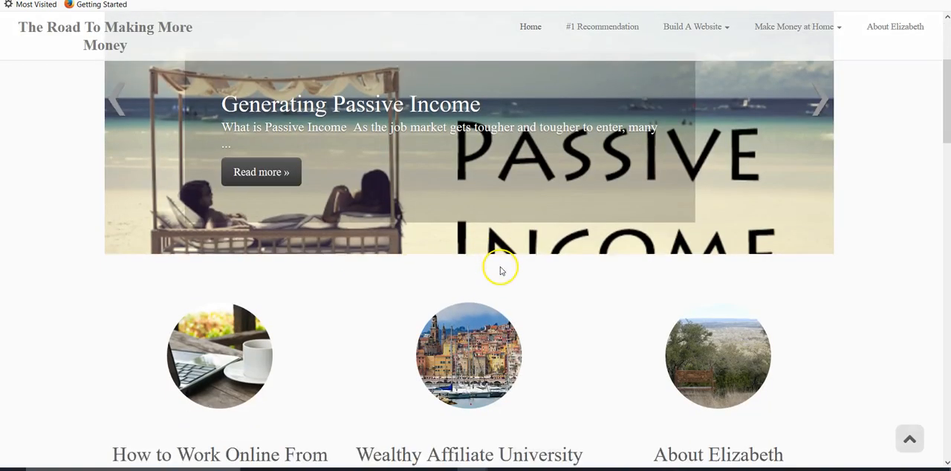
pyautogui.scroll(-6, 500, 270)
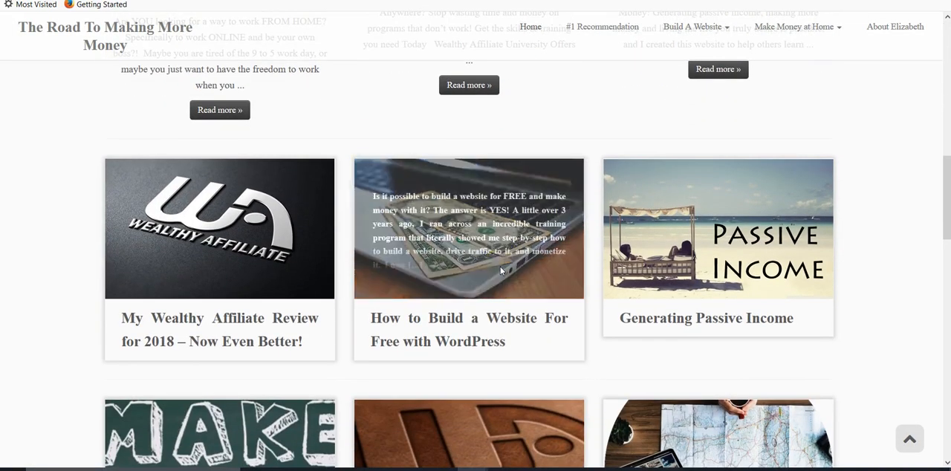
pyautogui.click(215, 318)
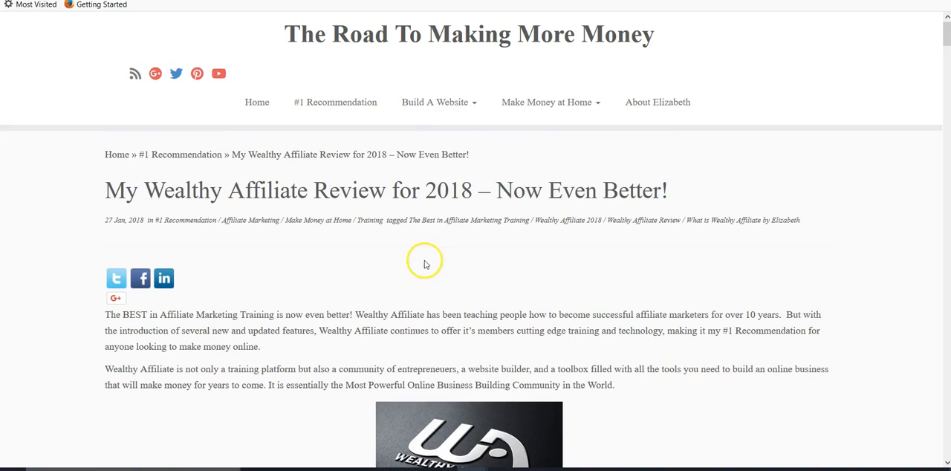
pyautogui.rightClick(294, 1)
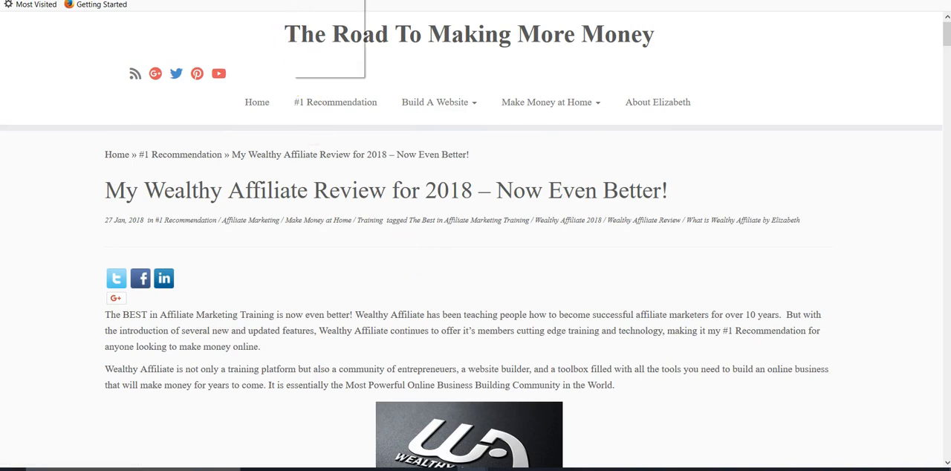
pyautogui.click(319, 21)
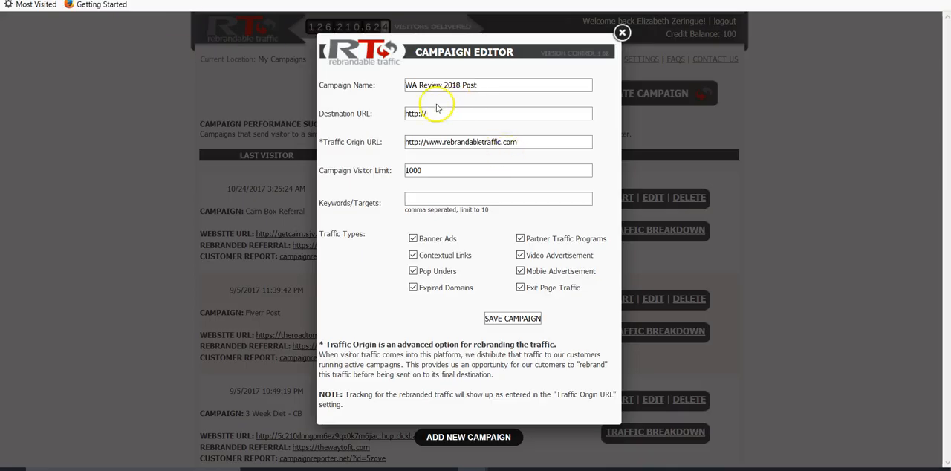
# Replace the campaign's destination URL with the copied address of the Wealthy Affiliate review post and check its beginning
pyautogui.moveTo(437, 113); pyautogui.dragTo(383, 117)
pyautogui.press('BackSpace')
pyautogui.rightClick(412, 118)
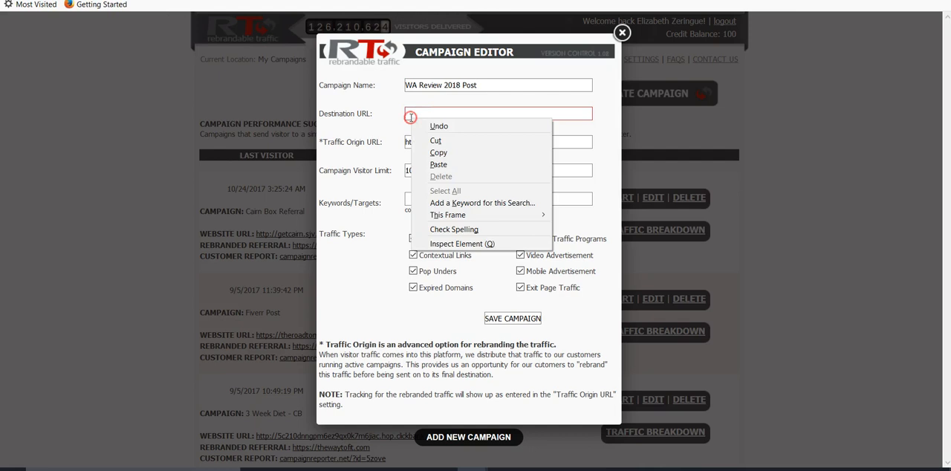
pyautogui.click(438, 165)
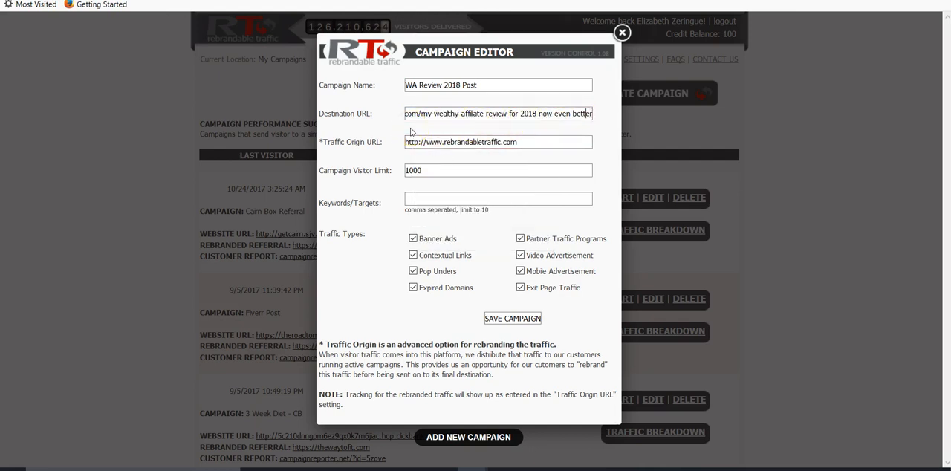
pyautogui.press('Left')
pyautogui.press('Left')
pyautogui.press('Left')
pyautogui.press('Left')
pyautogui.press('Left')
pyautogui.press('Left')
pyautogui.press('Left')
pyautogui.press('Left')
pyautogui.press('Left')
pyautogui.press('Left')
pyautogui.press('Left')
pyautogui.press('Left')
pyautogui.press('Left')
pyautogui.press('Left')
pyautogui.press('Left')
pyautogui.press('Left')
pyautogui.press('Left')
pyautogui.press('Left')
pyautogui.press('Left')
pyautogui.press('Left')
pyautogui.press('Left')
pyautogui.press('Left')
pyautogui.press('Left')
pyautogui.press('Left')
pyautogui.press('Left')
pyautogui.press('Left')
pyautogui.press('Left')
pyautogui.press('Left')
pyautogui.press('Left')
pyautogui.press('Left')
pyautogui.press('Left')
pyautogui.press('Left')
pyautogui.press('Left')
pyautogui.press('Left')
pyautogui.press('Left')
pyautogui.press('Left')
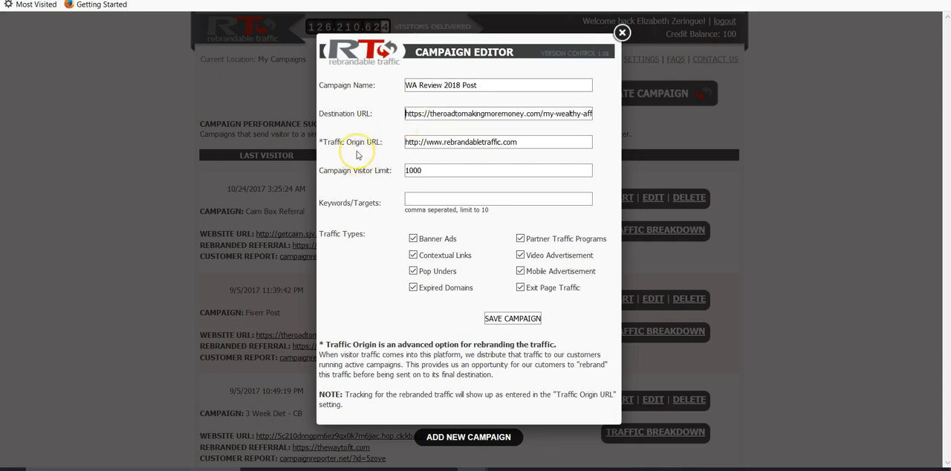
pyautogui.click(469, 158)
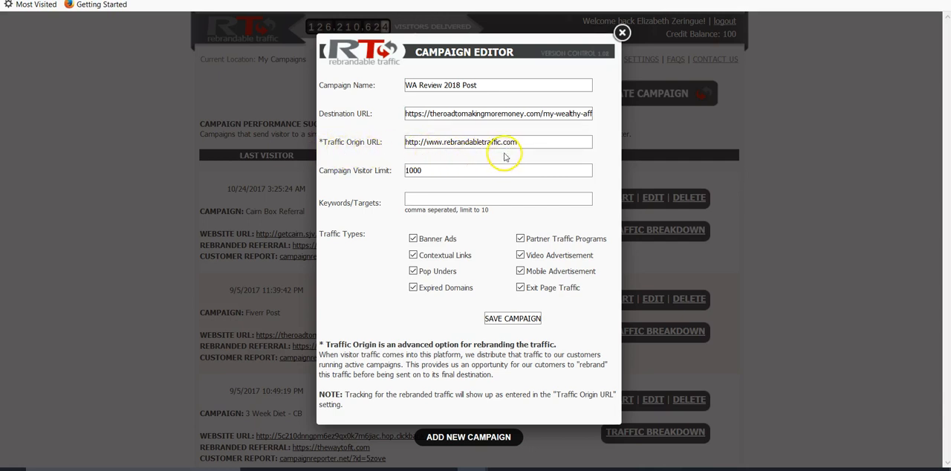
pyautogui.moveTo(502, 142); pyautogui.dragTo(426, 145)
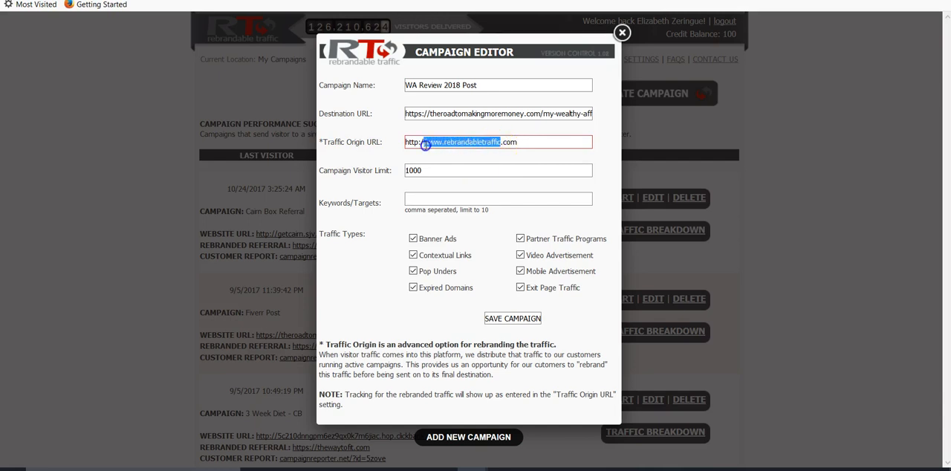
pyautogui.click(473, 166)
pyautogui.moveTo(502, 142); pyautogui.dragTo(425, 142)
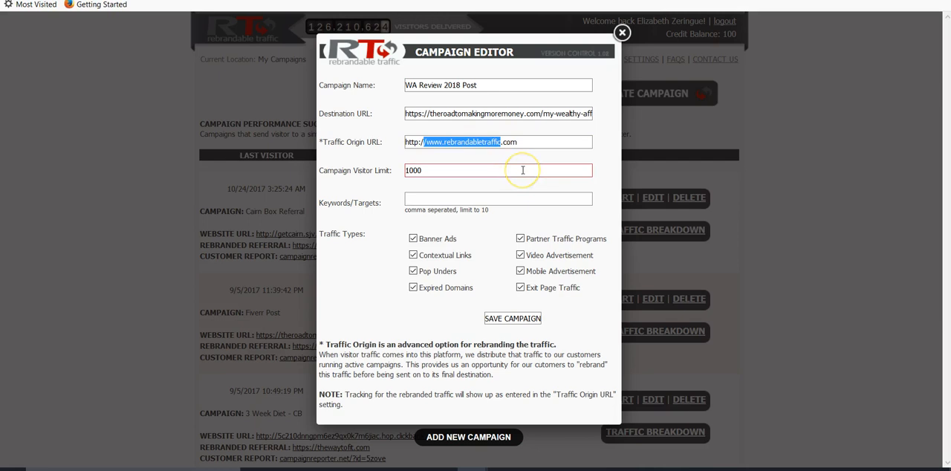
pyautogui.press('BackSpace')
pyautogui.write('//')
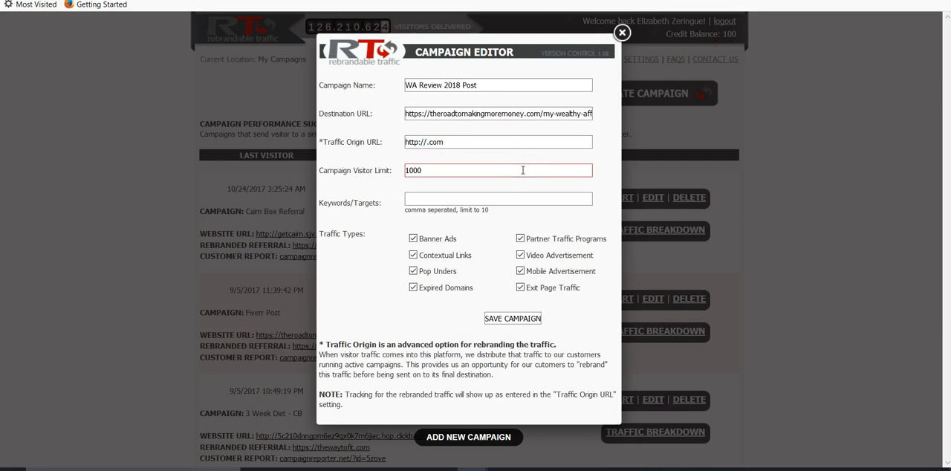
pyautogui.write('the')
pyautogui.write('roadtomaking')
pyautogui.write('moremoney')
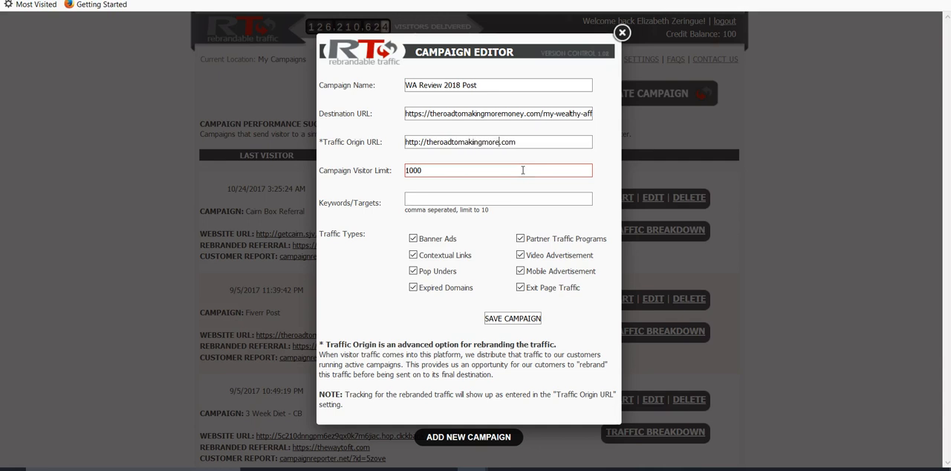
pyautogui.click(420, 142)
pyautogui.write('s')
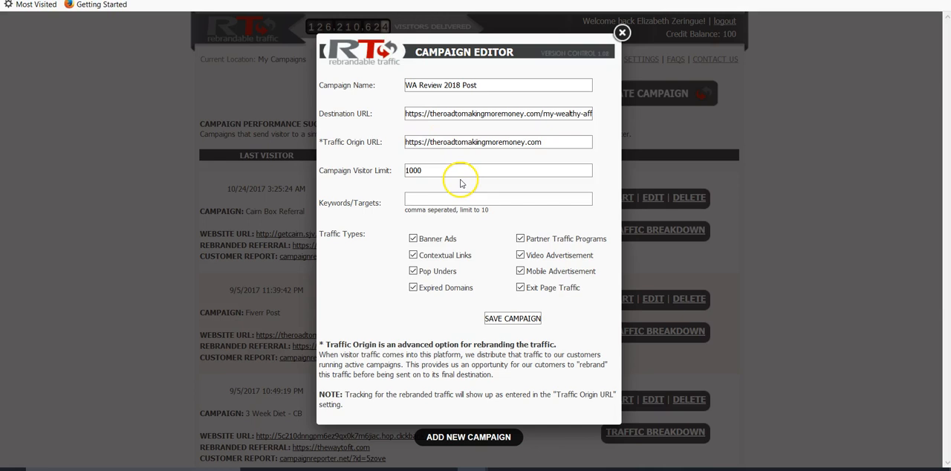
# Set the campaign visitor limit to 100
pyautogui.click(425, 171)
pyautogui.press('BackSpace')
pyautogui.press('BackSpace')
pyautogui.press('BackSpace')
pyautogui.press('BackSpace')
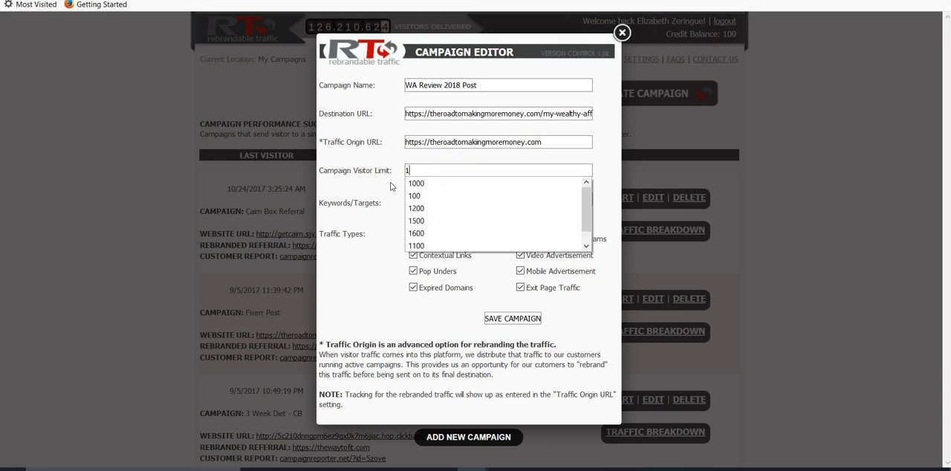
pyautogui.write('100')
pyautogui.click(377, 256)
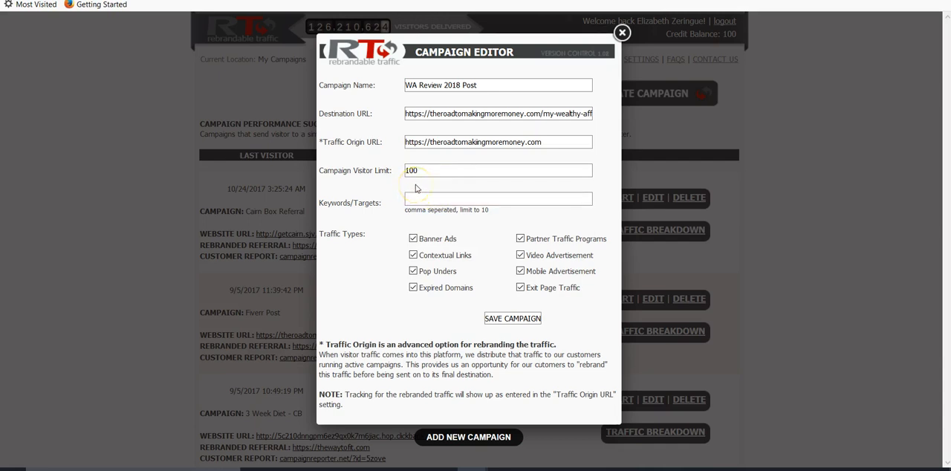
# Enter the keywords "Wealthy Affiliate Review, What is Wealthy Affiliate, Wealthy Affiliate Review 2018, The Best Affiliate Marketing Training Program"
pyautogui.click(417, 196)
pyautogui.click(413, 199)
pyautogui.write('Wealthy Affiliate Review')
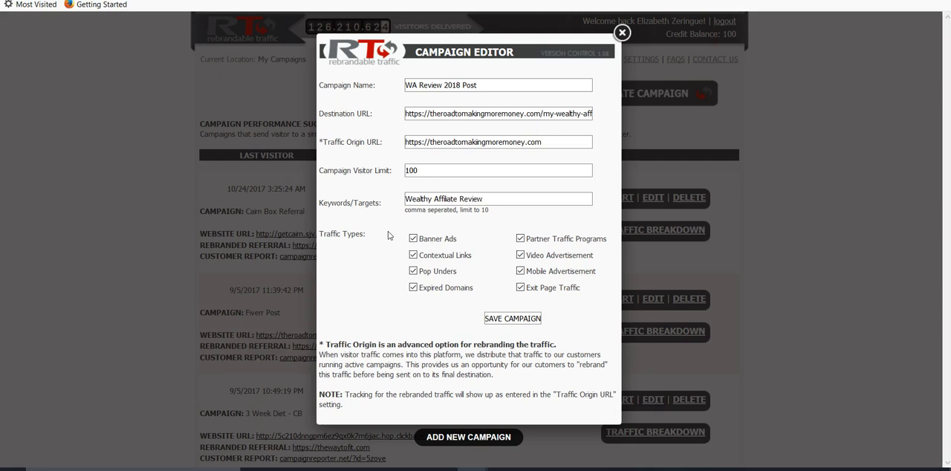
pyautogui.write(', What is Wealthy Affiliate')
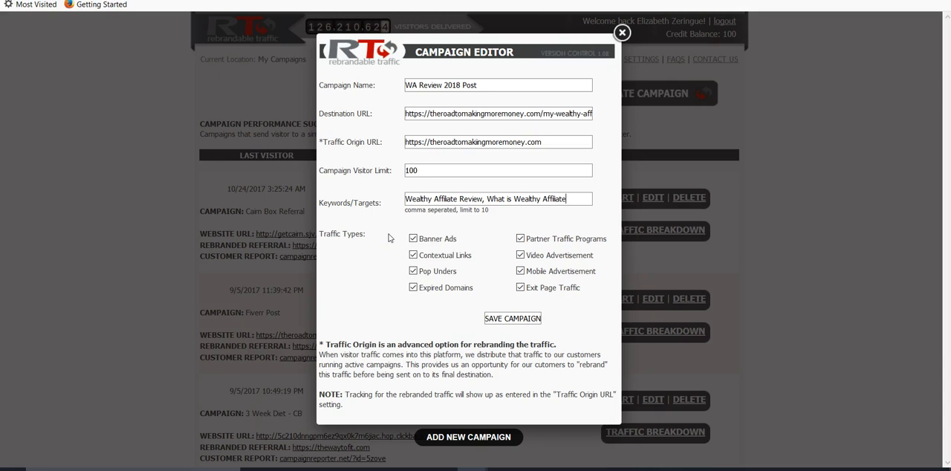
pyautogui.write(', Wealthy Affiliate')
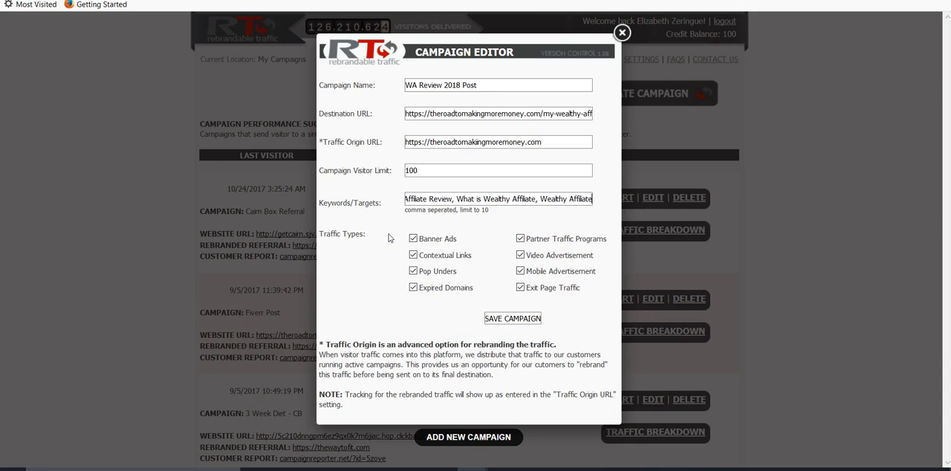
pyautogui.write(' Revie')
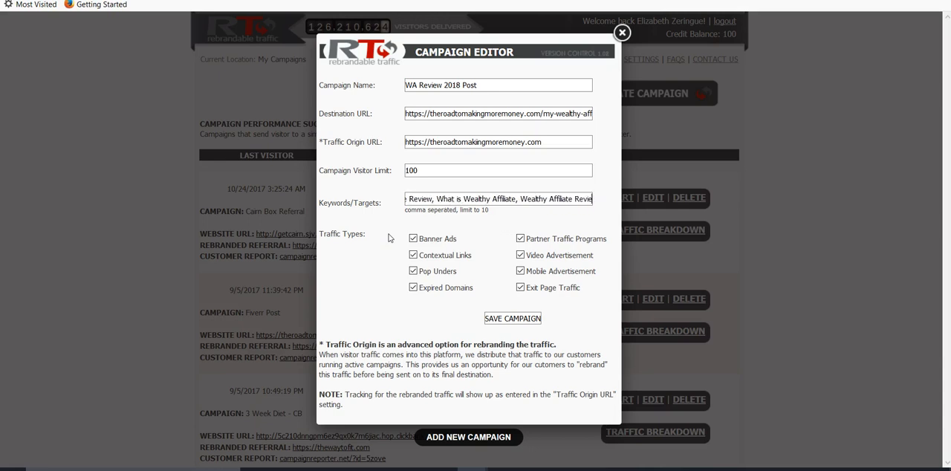
pyautogui.write('w 2018, The Best Affiliate Marketing Training Program')
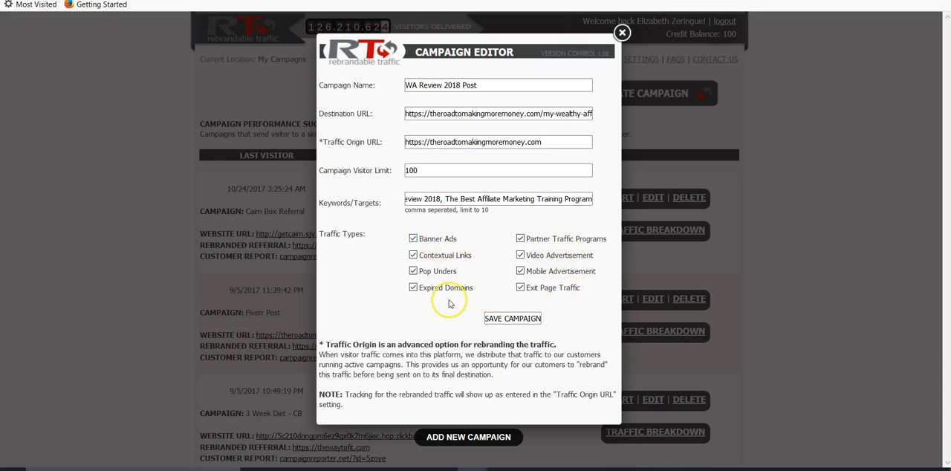
# Exclude Expired Domains, Pop Unders, Banner Ads, Mobile Advertisement and Exit Page Traffic from the campaign's traffic types
pyautogui.click(413, 287)
pyautogui.click(413, 271)
pyautogui.click(413, 238)
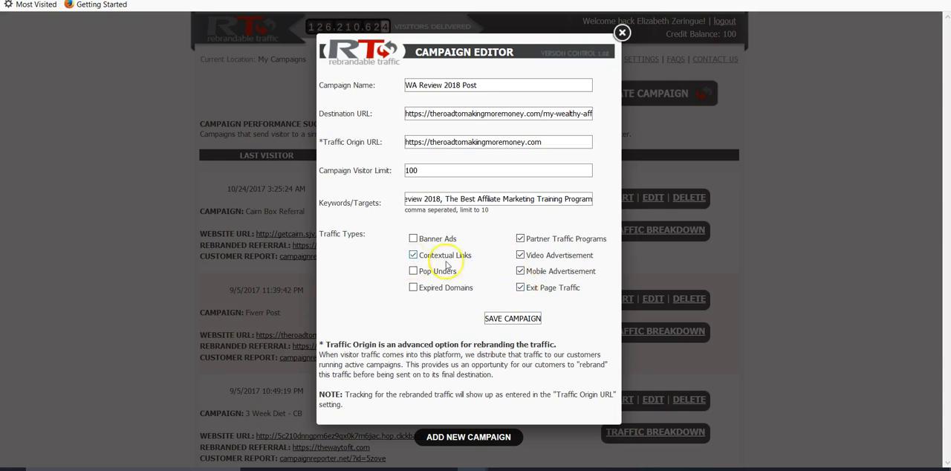
pyautogui.click(519, 271)
pyautogui.click(519, 289)
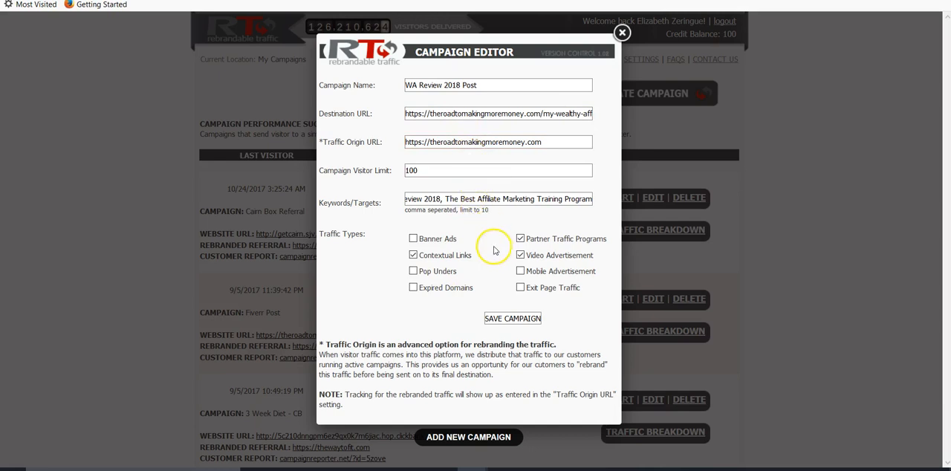
# Save the new campaign, close the campaign editor and start the WA Review 2018 Post campaign
pyautogui.click(502, 321)
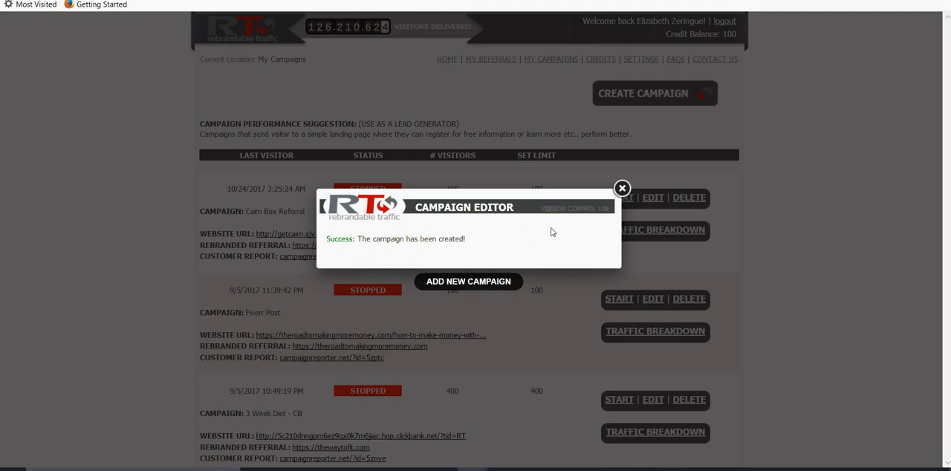
pyautogui.click(621, 189)
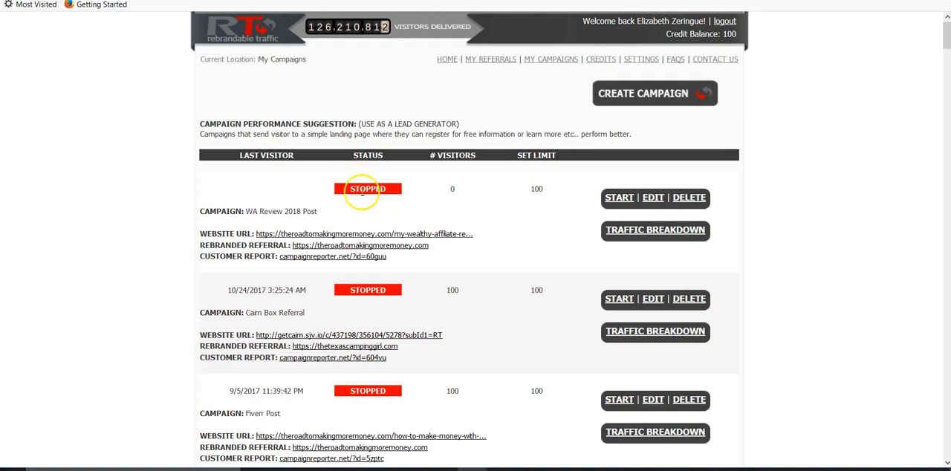
pyautogui.click(619, 197)
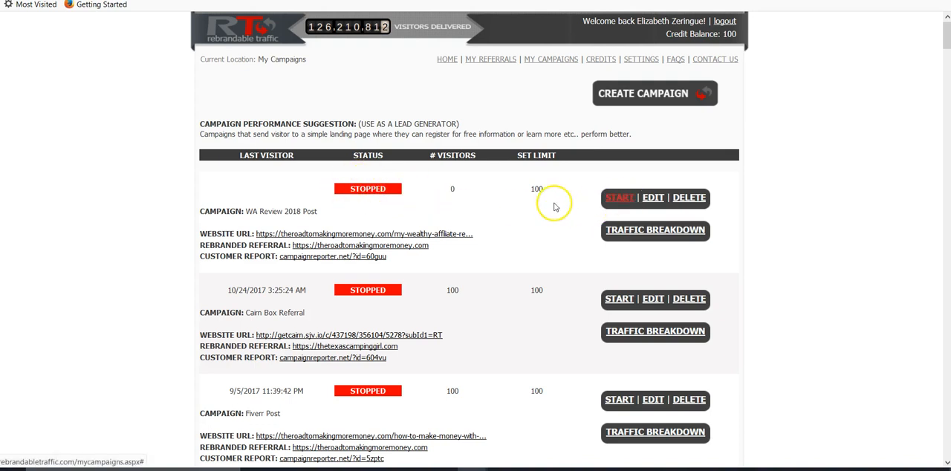
# Start the WA Review 2018 Post campaign and check its traffic breakdown
pyautogui.click(617, 199)
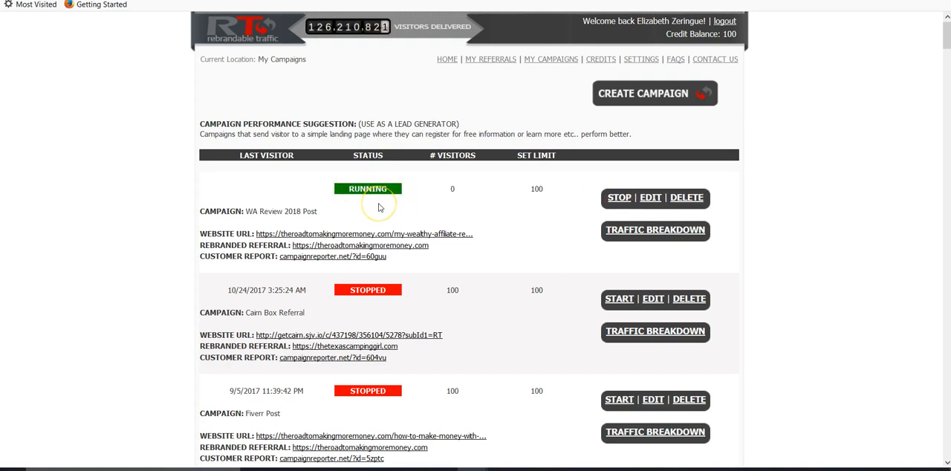
pyautogui.click(522, 219)
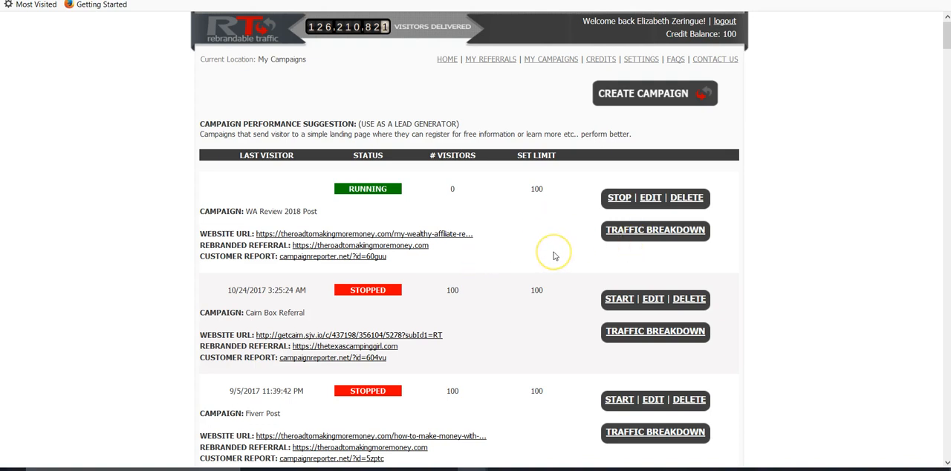
pyautogui.click(655, 231)
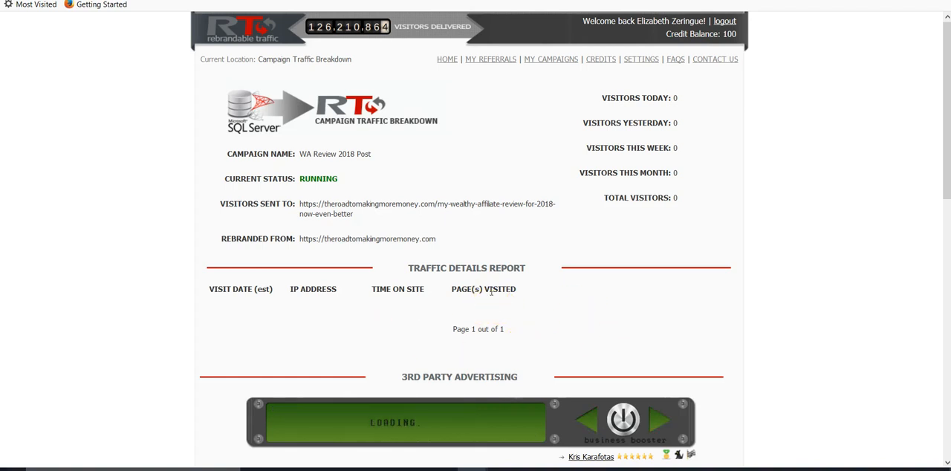
pyautogui.click(550, 59)
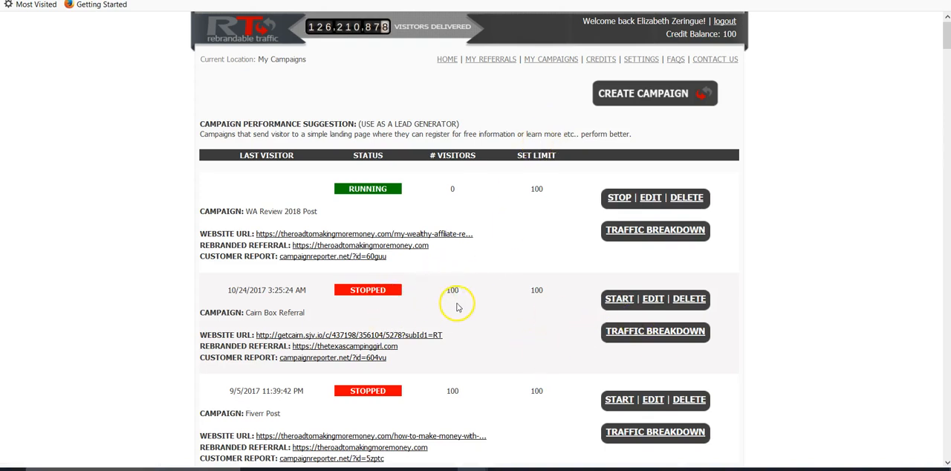
# Examine the Cairn Box Referral campaign's traffic breakdown for visit dates, time on site and pages visited, and return to the campaign list
pyautogui.click(672, 332)
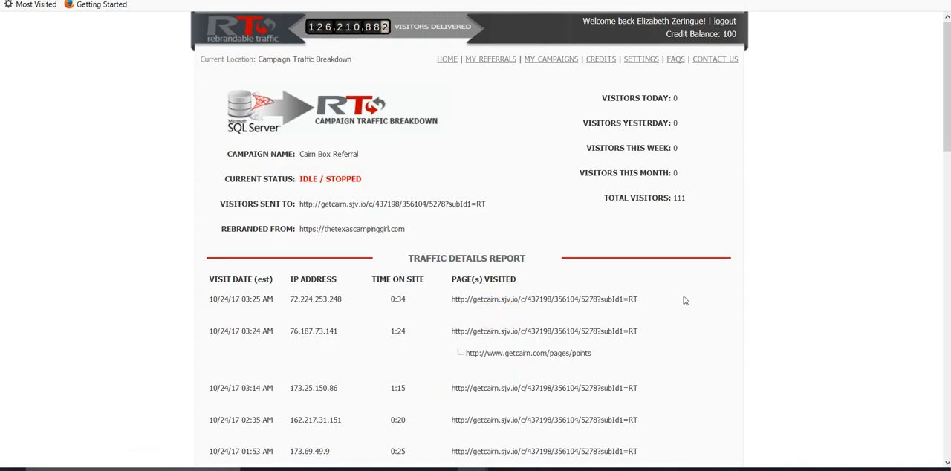
pyautogui.scroll(-3, 683, 299)
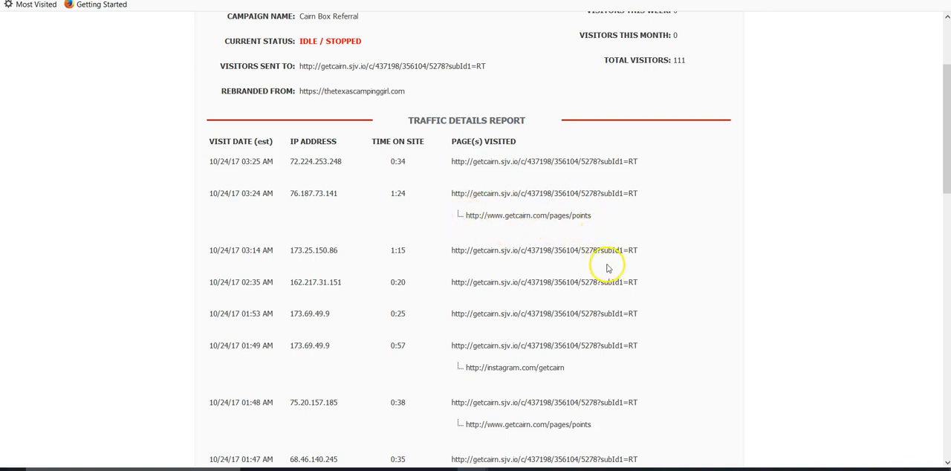
pyautogui.scroll(-2, 608, 264)
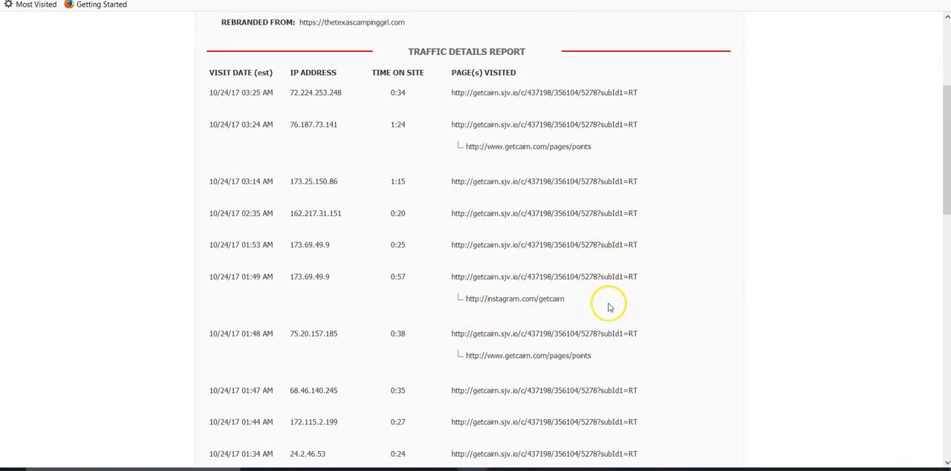
pyautogui.scroll(-3, 612, 308)
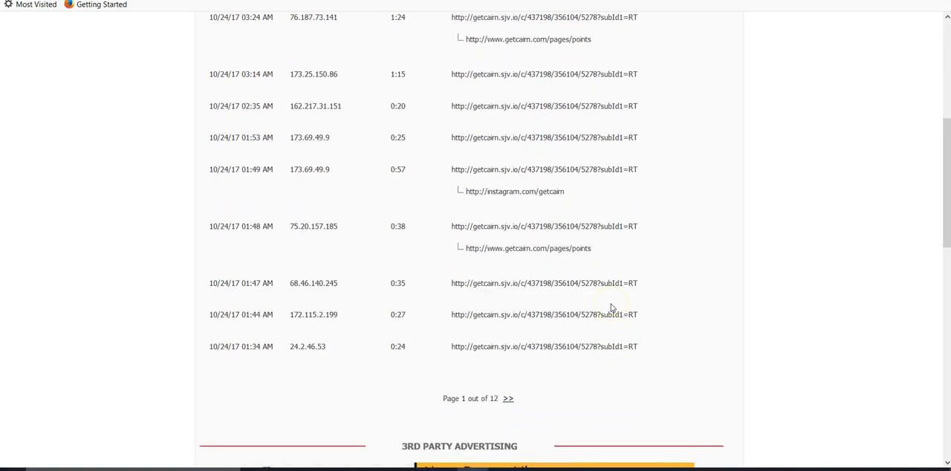
pyautogui.scroll(5, 608, 168)
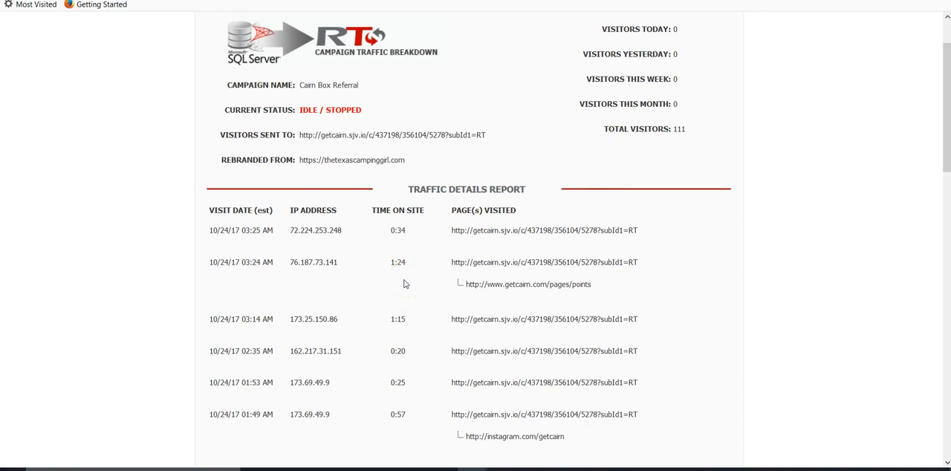
pyautogui.scroll(2, 404, 284)
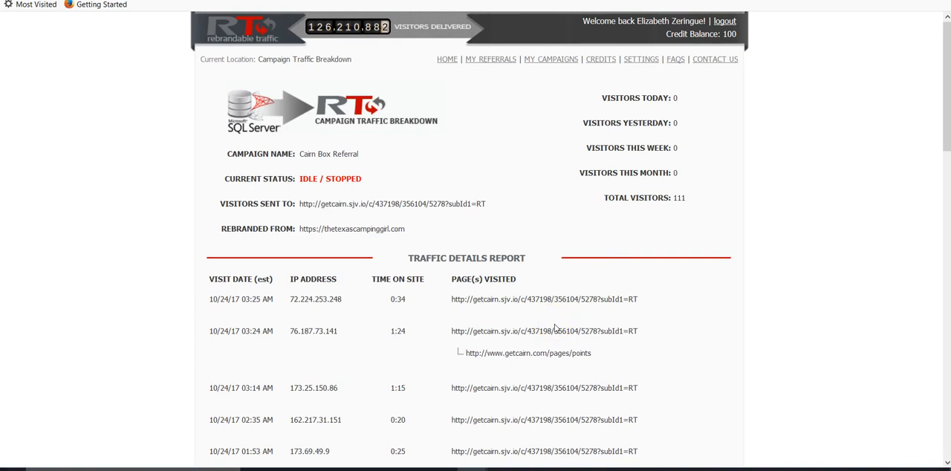
pyautogui.click(553, 59)
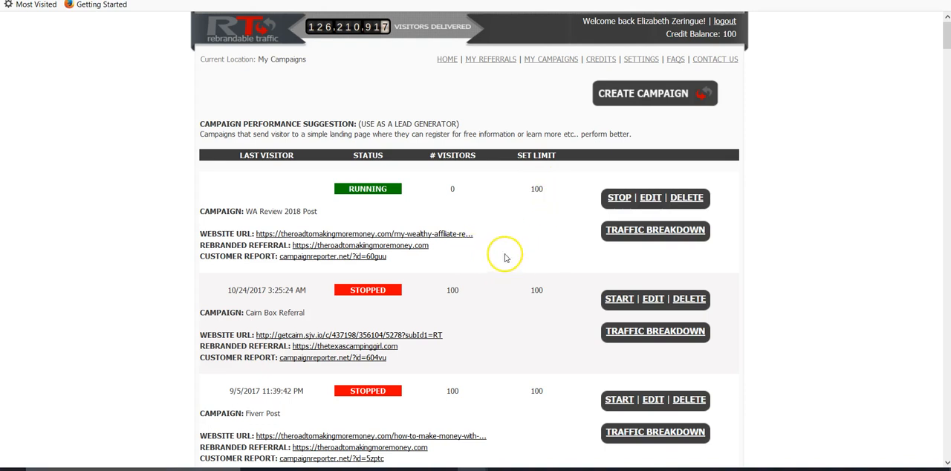
# Examine the Fiverr Post campaign's traffic details for the additional pages each visitor opened, and return to the campaign list
pyautogui.scroll(-3, 504, 257)
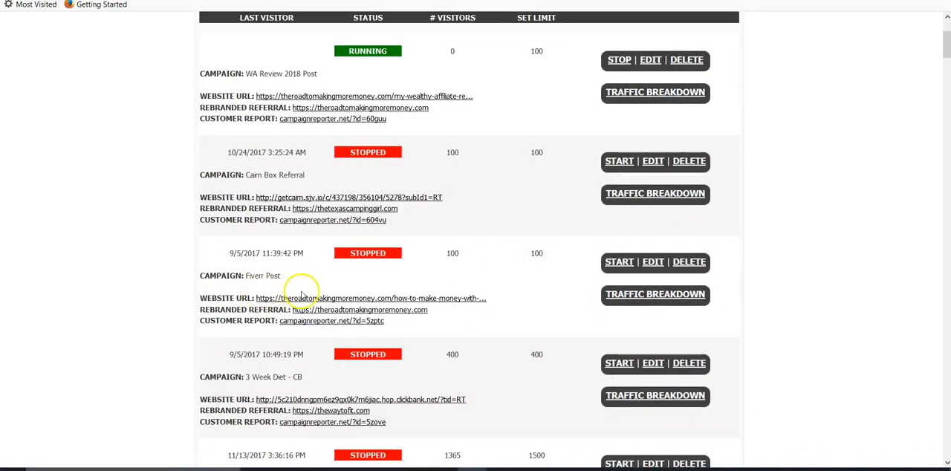
pyautogui.click(663, 296)
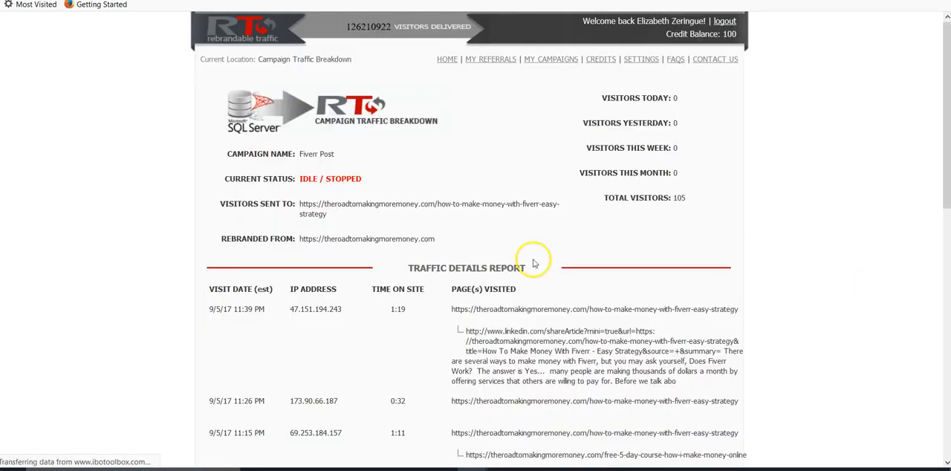
pyautogui.scroll(-1, 563, 273)
pyautogui.scroll(-1, 563, 273)
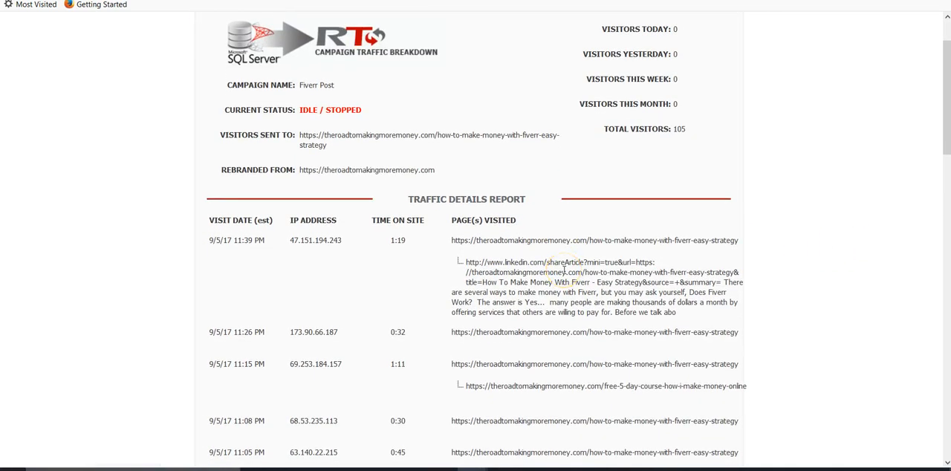
pyautogui.scroll(-2, 564, 269)
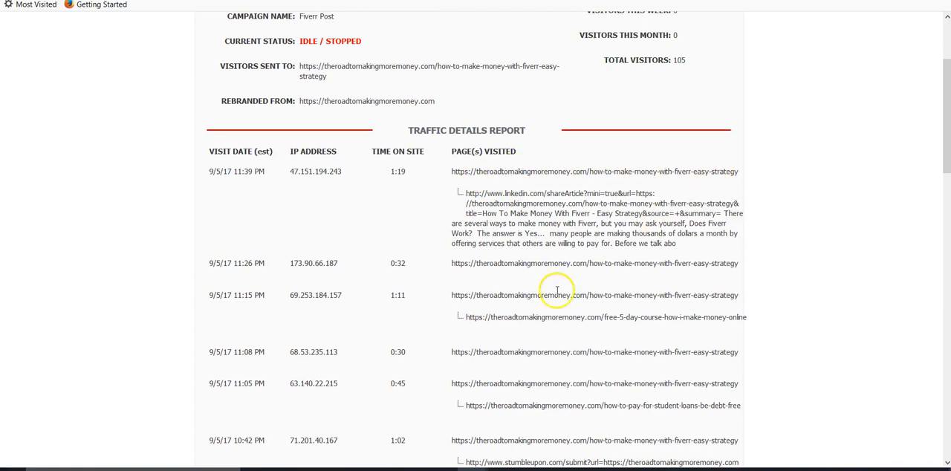
pyautogui.scroll(-2, 557, 287)
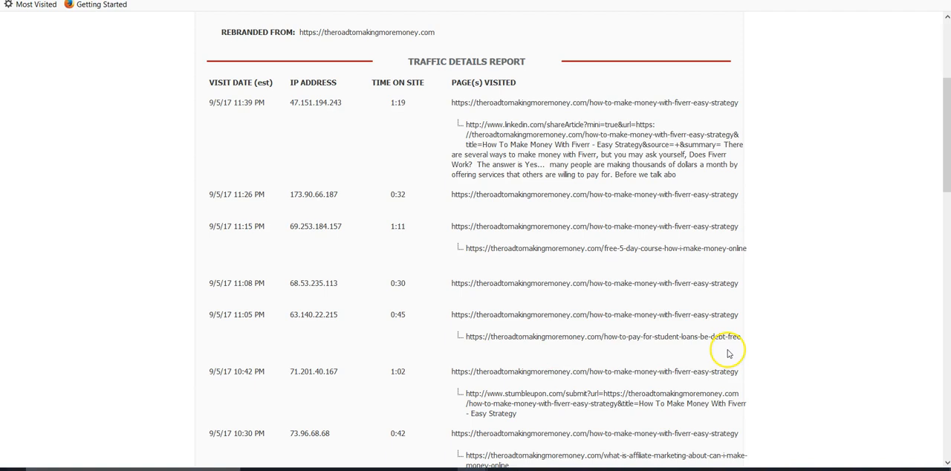
pyautogui.scroll(-1, 537, 407)
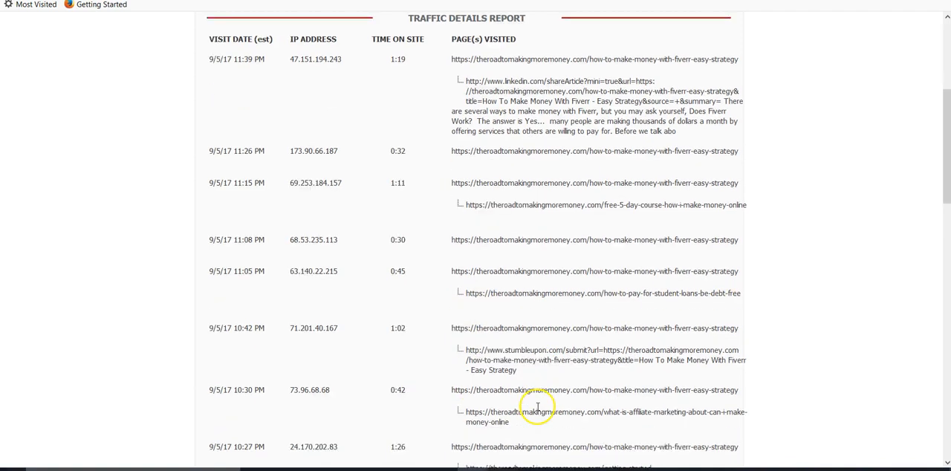
pyautogui.scroll(-2, 537, 407)
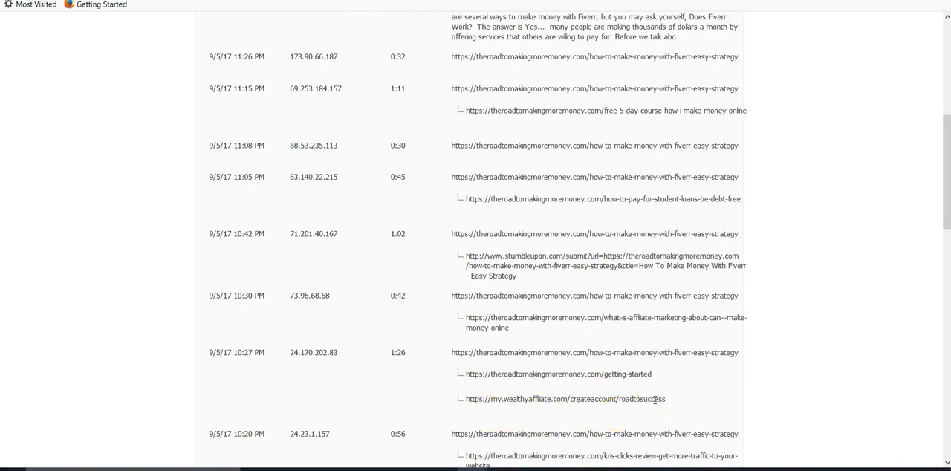
pyautogui.scroll(3, 533, 318)
pyautogui.scroll(2, 534, 318)
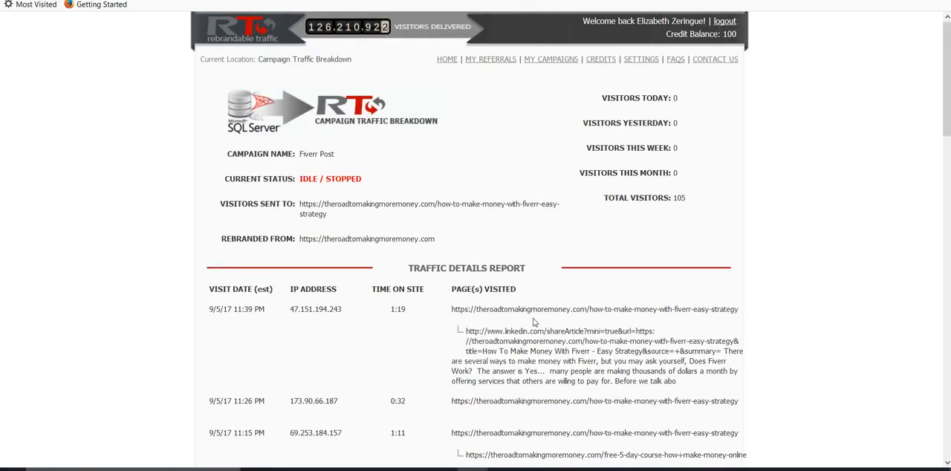
pyautogui.click(556, 65)
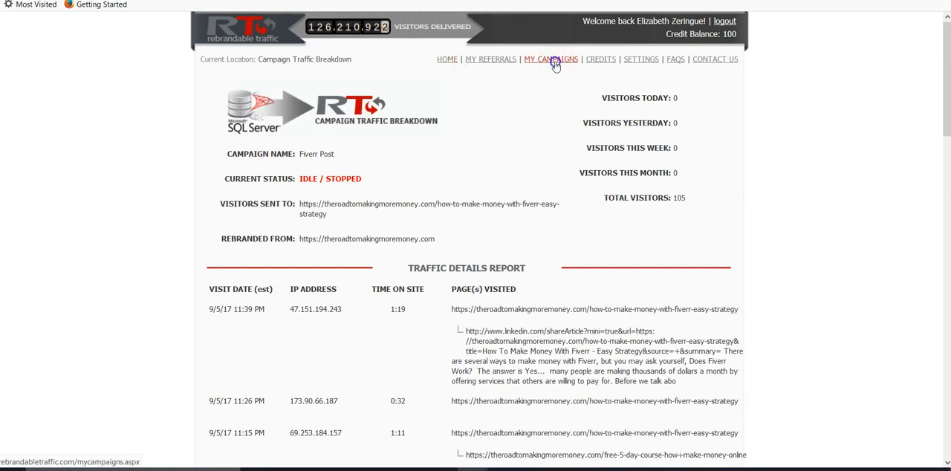